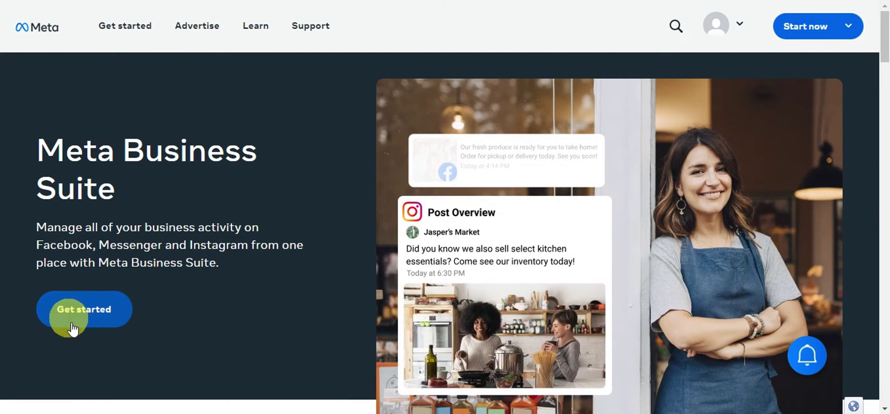
- Get started with Meta Business Suite and fill in a new Page named "Pawshop" with the bio "This is a pet shop."
{"action": "left_click", "coordinate": [92, 320]}
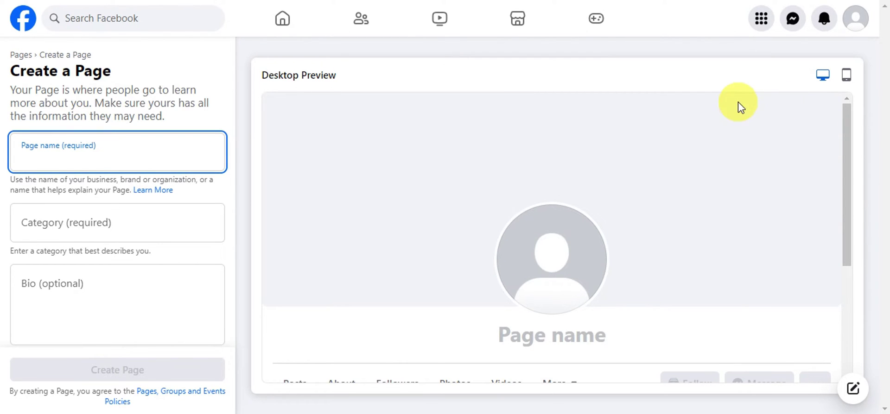
{"action": "scroll", "coordinate": [788, 120], "scroll_direction": "down", "scroll_amount": 2}
{"action": "left_click", "coordinate": [27, 157]}
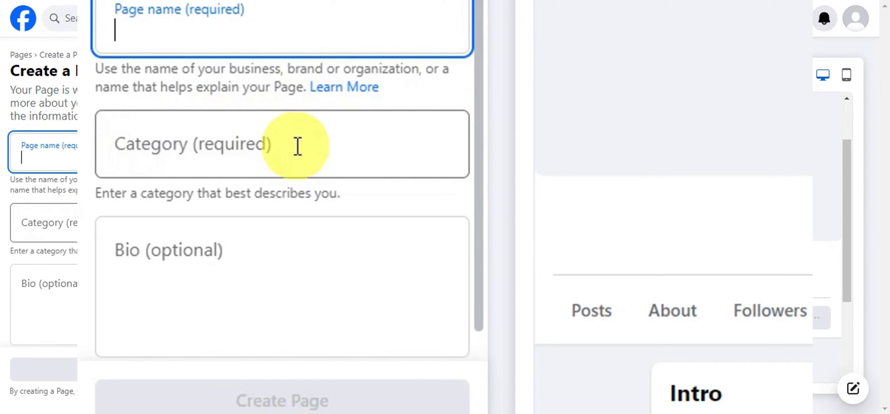
{"action": "scroll", "coordinate": [126, 224], "scroll_direction": "down", "scroll_amount": 1}
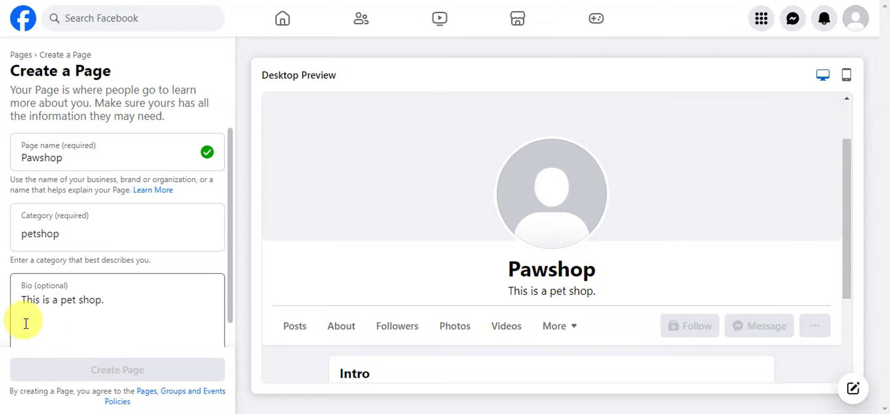
- Choose Pet Supplies as the Page's category and create the Page
{"action": "scroll", "coordinate": [153, 317], "scroll_direction": "down", "scroll_amount": 1}
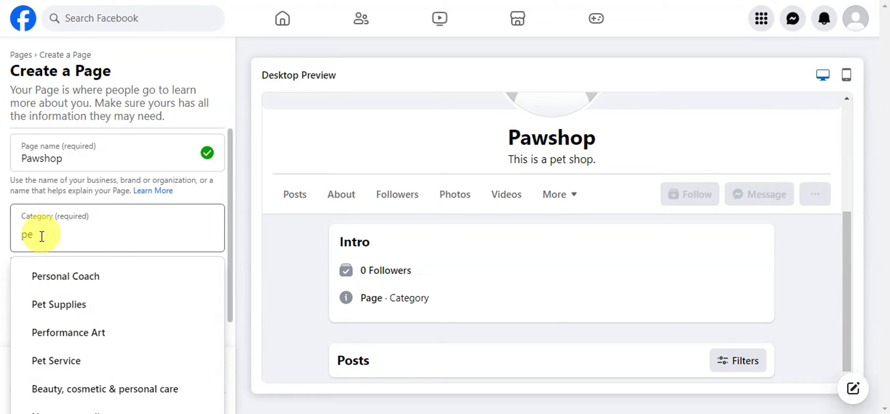
{"action": "scroll", "coordinate": [98, 346], "scroll_direction": "down", "scroll_amount": 1}
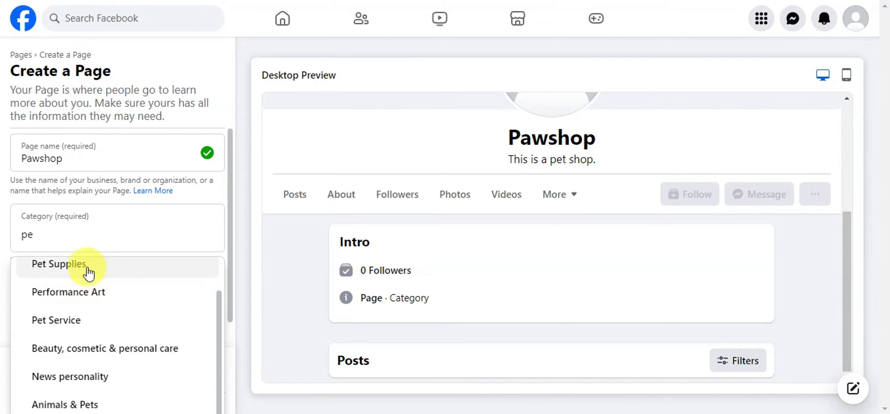
{"action": "scroll", "coordinate": [93, 375], "scroll_direction": "up", "scroll_amount": 1}
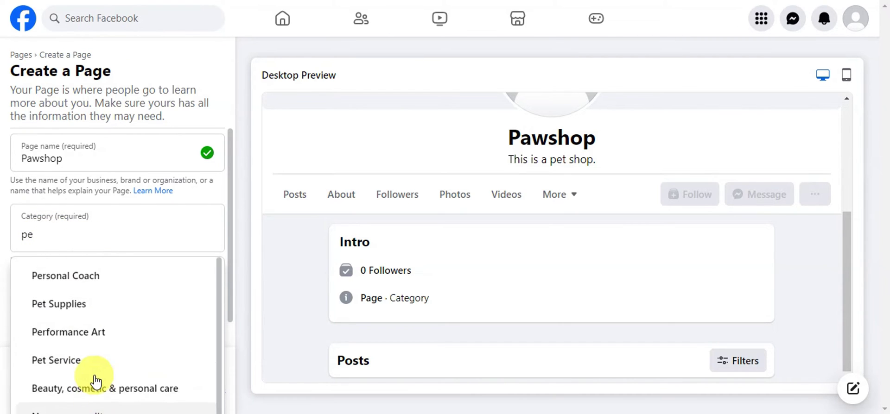
{"action": "left_click", "coordinate": [48, 318]}
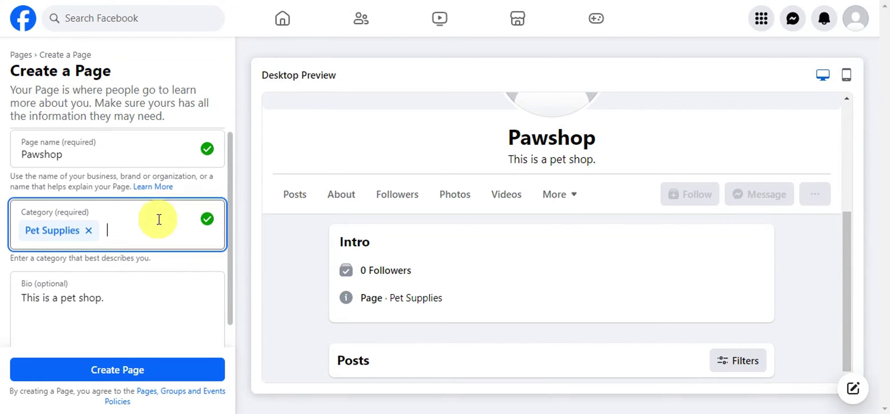
{"action": "scroll", "coordinate": [186, 215], "scroll_direction": "down", "scroll_amount": 1}
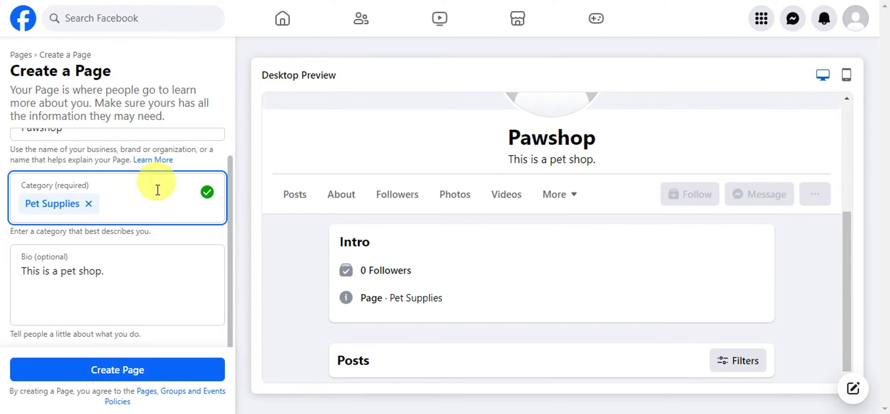
{"action": "scroll", "coordinate": [159, 246], "scroll_direction": "up", "scroll_amount": 1}
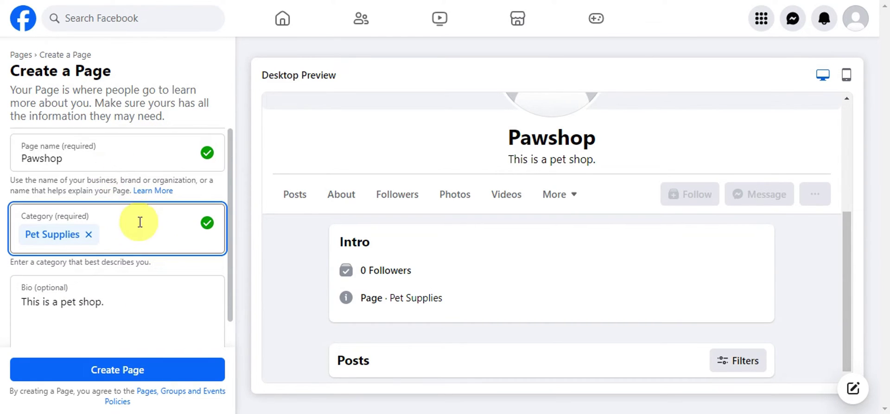
{"action": "scroll", "coordinate": [195, 232], "scroll_direction": "down", "scroll_amount": 1}
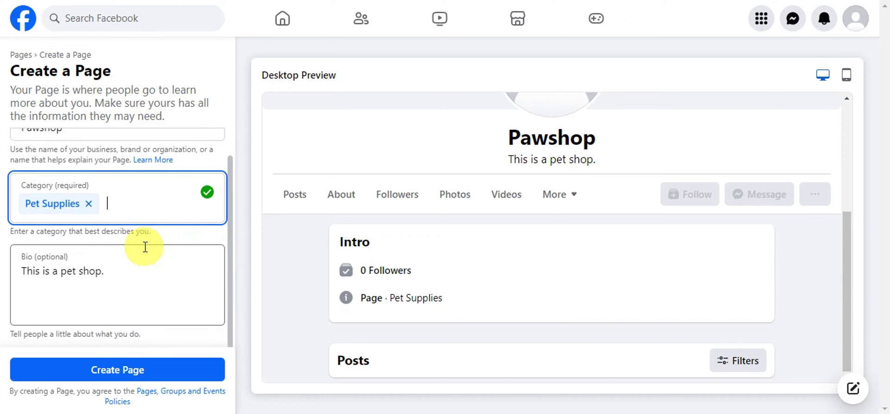
{"action": "left_click", "coordinate": [149, 371]}
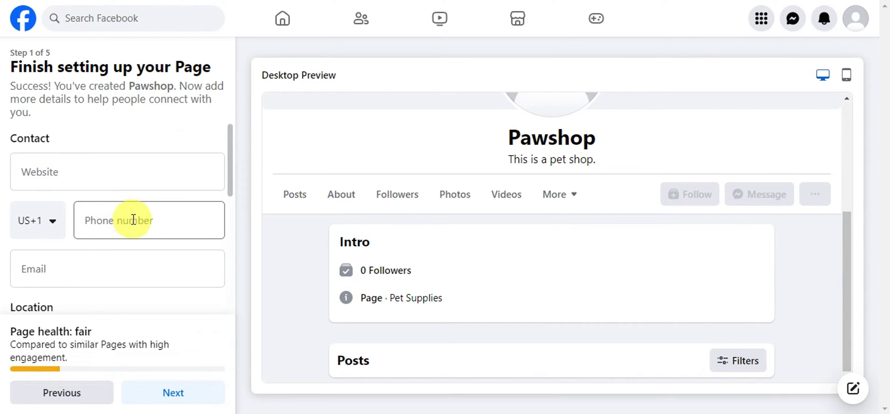
- Leave the contact, location and hours details blank, continue to Page customization, and add the grey cat photo as profile picture
{"action": "scroll", "coordinate": [118, 220], "scroll_direction": "down", "scroll_amount": 1}
{"action": "scroll", "coordinate": [158, 208], "scroll_direction": "down", "scroll_amount": 3}
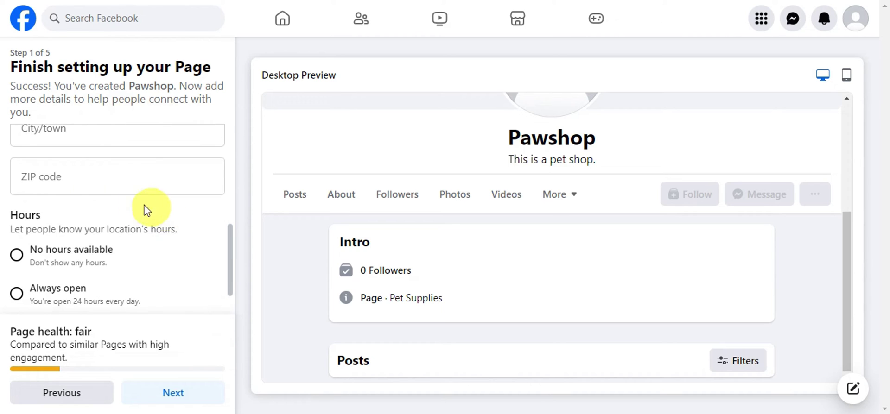
{"action": "scroll", "coordinate": [55, 183], "scroll_direction": "down", "scroll_amount": 1}
{"action": "scroll", "coordinate": [46, 183], "scroll_direction": "down", "scroll_amount": 1}
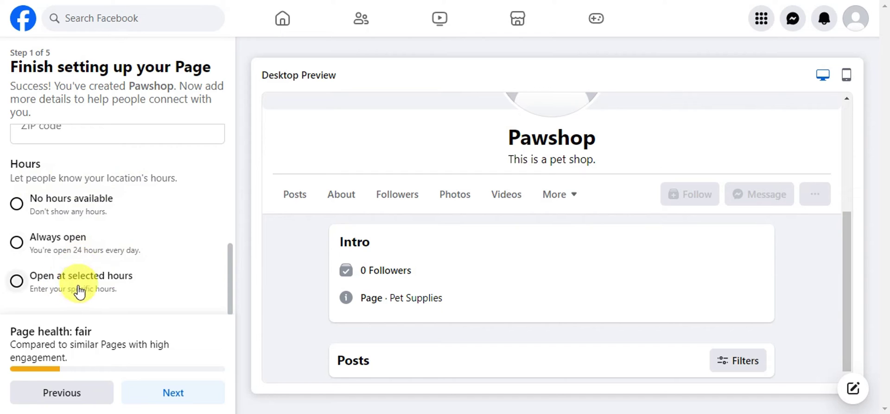
{"action": "scroll", "coordinate": [123, 119], "scroll_direction": "up", "scroll_amount": 5}
{"action": "scroll", "coordinate": [139, 273], "scroll_direction": "down", "scroll_amount": 3}
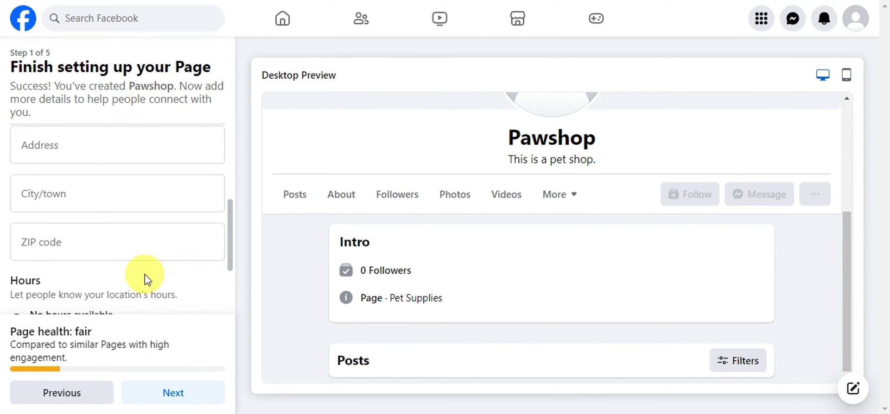
{"action": "left_click", "coordinate": [173, 393]}
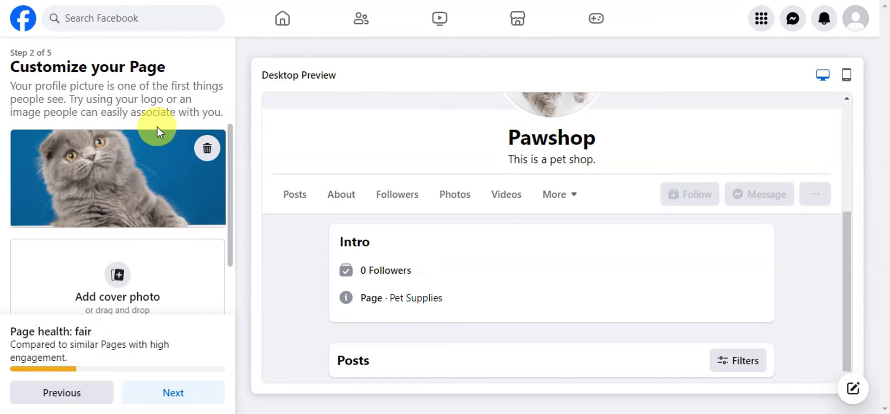
- Examine the available action button options for the Page, including Book Now, and leave the chooser without applying one
{"action": "scroll", "coordinate": [162, 130], "scroll_direction": "down", "scroll_amount": 2}
{"action": "left_click", "coordinate": [110, 299]}
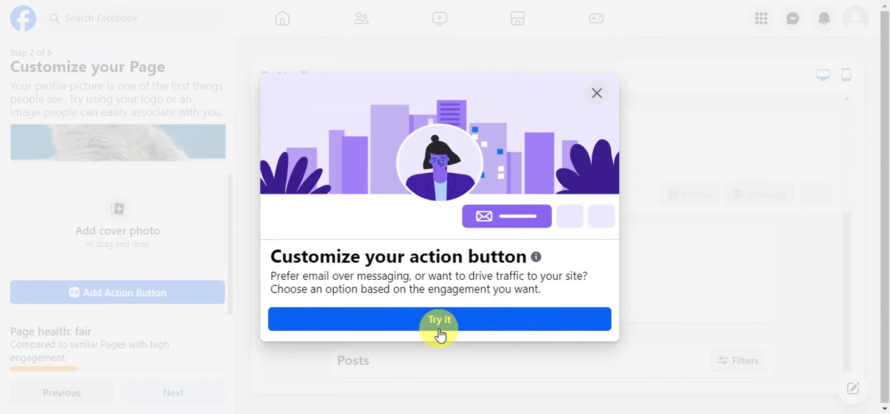
{"action": "left_click", "coordinate": [430, 320]}
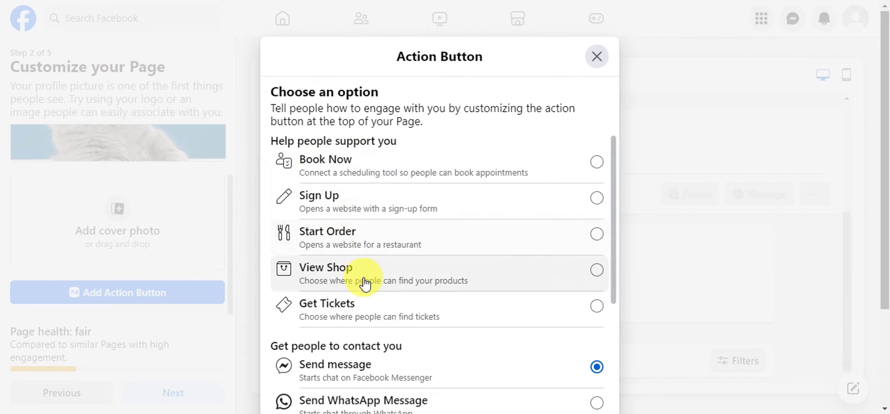
{"action": "scroll", "coordinate": [364, 284], "scroll_direction": "down", "scroll_amount": 4}
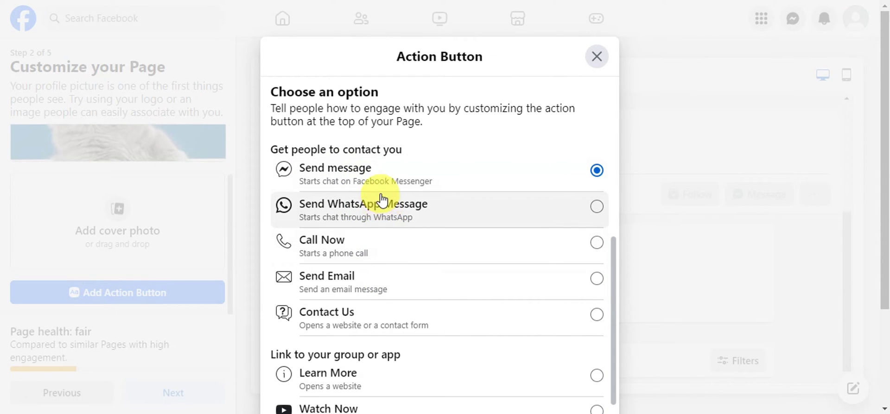
{"action": "scroll", "coordinate": [379, 295], "scroll_direction": "down", "scroll_amount": 1}
{"action": "scroll", "coordinate": [379, 296], "scroll_direction": "down", "scroll_amount": 2}
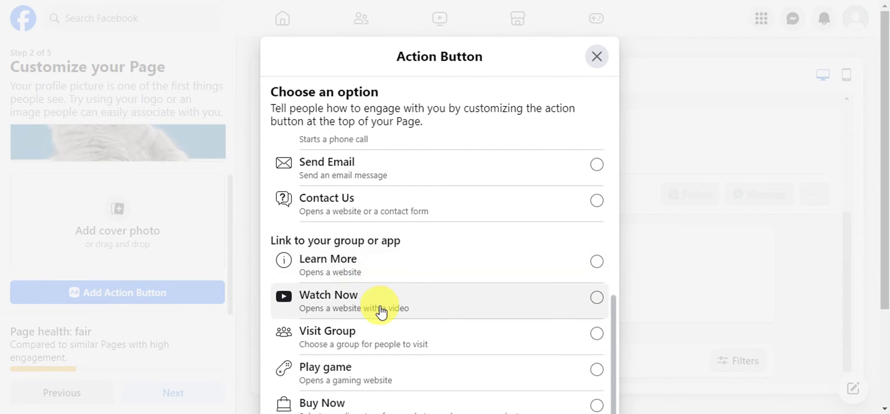
{"action": "scroll", "coordinate": [378, 289], "scroll_direction": "up", "scroll_amount": 4}
{"action": "scroll", "coordinate": [384, 249], "scroll_direction": "up", "scroll_amount": 3}
{"action": "left_click", "coordinate": [597, 162]}
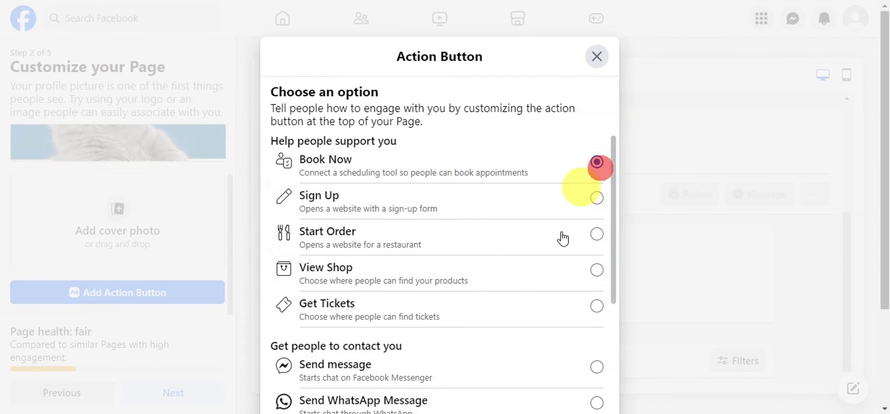
{"action": "scroll", "coordinate": [536, 264], "scroll_direction": "down", "scroll_amount": 5}
{"action": "left_click", "coordinate": [597, 57]}
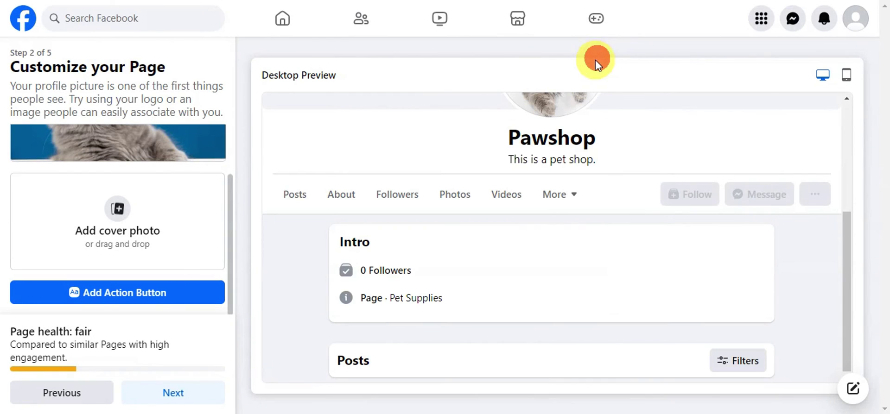
- Continue past Page customization without a cover photo and skip connecting WhatsApp
{"action": "scroll", "coordinate": [83, 139], "scroll_direction": "up", "scroll_amount": 2}
{"action": "scroll", "coordinate": [416, 230], "scroll_direction": "up", "scroll_amount": 4}
{"action": "scroll", "coordinate": [416, 230], "scroll_direction": "down", "scroll_amount": 3}
{"action": "left_click", "coordinate": [160, 392]}
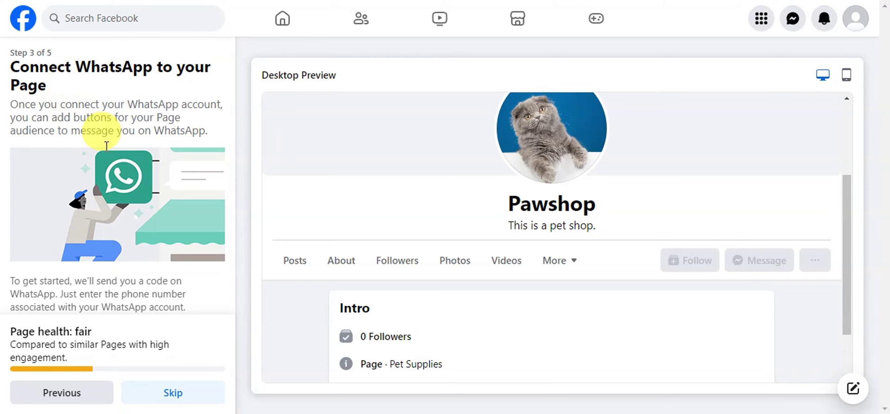
{"action": "scroll", "coordinate": [118, 262], "scroll_direction": "down", "scroll_amount": 2}
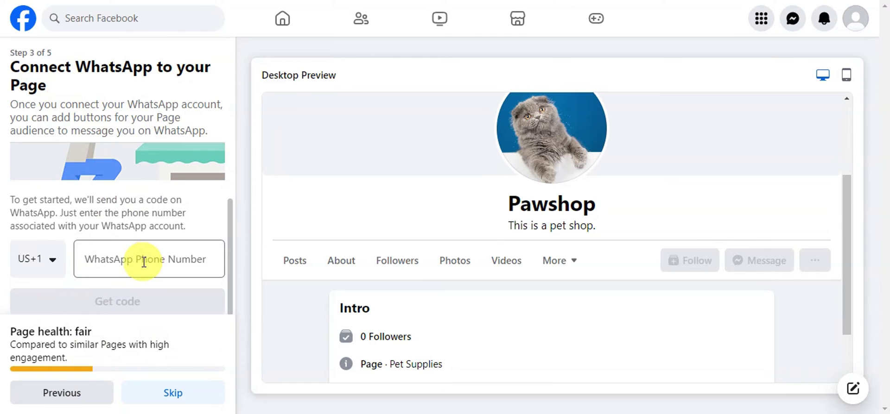
{"action": "left_click", "coordinate": [155, 395]}
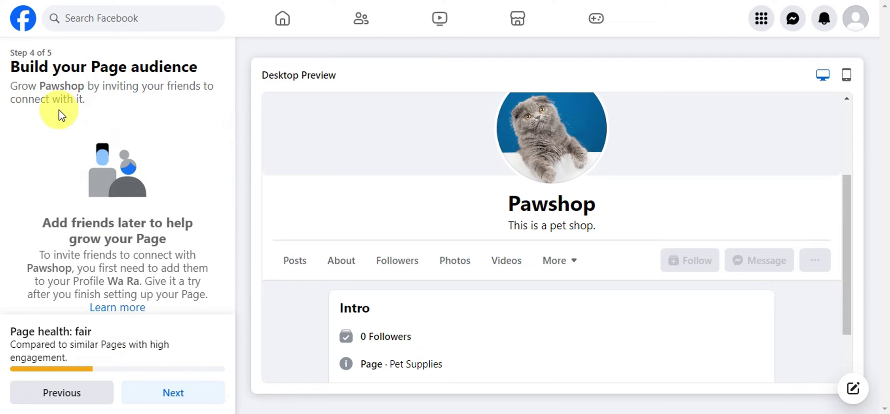
- Move past inviting friends and finish the Page setup, keeping the default notification and email settings
{"action": "scroll", "coordinate": [120, 215], "scroll_direction": "down", "scroll_amount": 1}
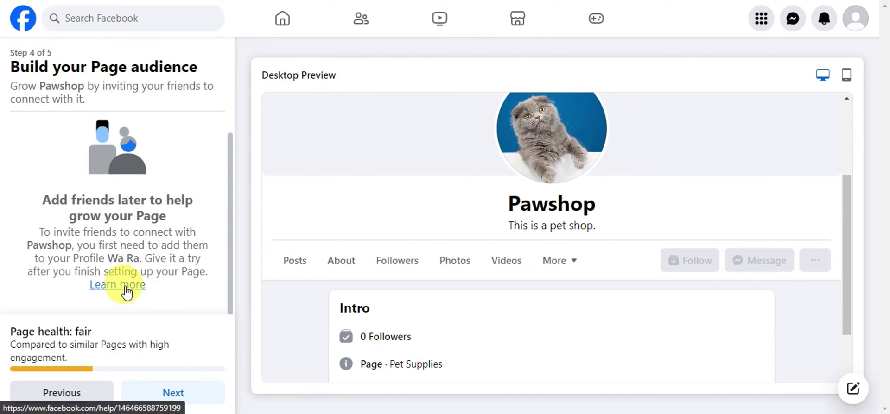
{"action": "left_click", "coordinate": [165, 390]}
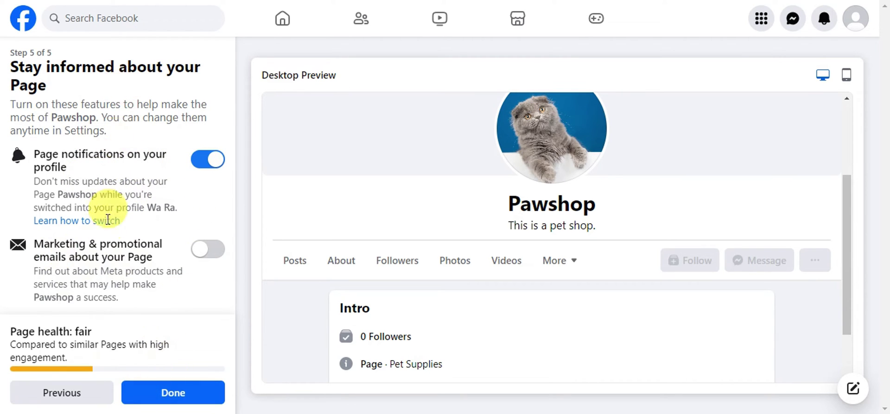
{"action": "left_click", "coordinate": [162, 397]}
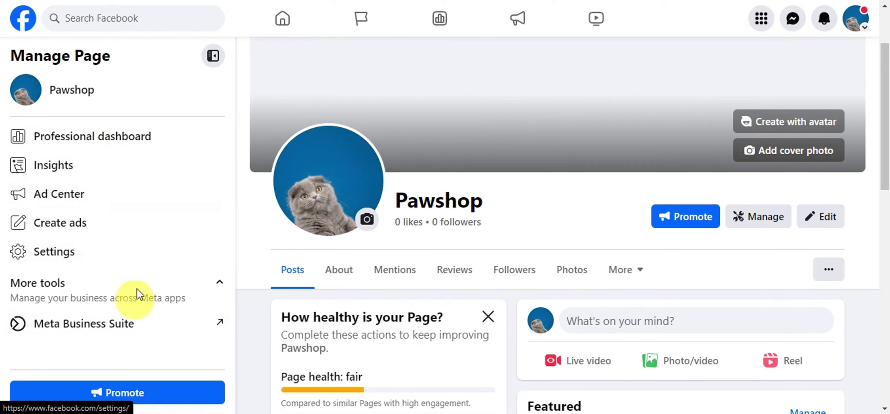
- Open Ads Manager from Facebook's professional tools
{"action": "left_click", "coordinate": [759, 21]}
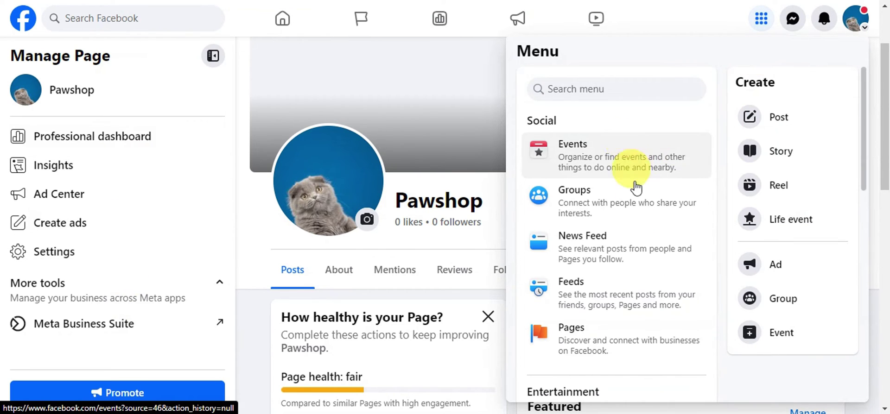
{"action": "scroll", "coordinate": [642, 242], "scroll_direction": "down", "scroll_amount": 10}
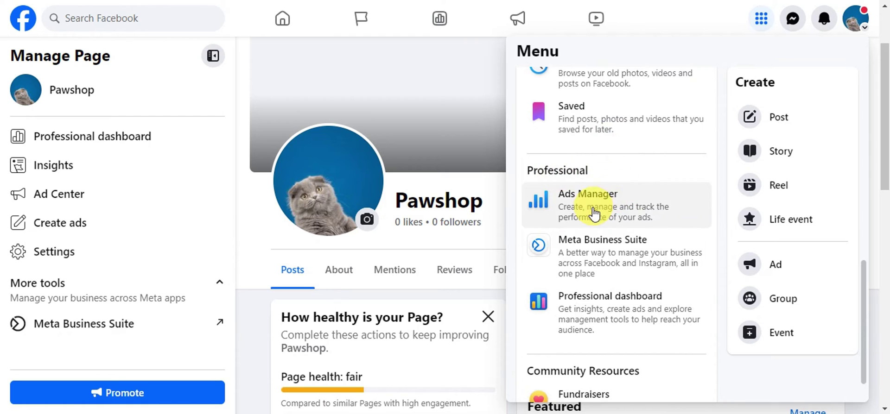
{"action": "left_click", "coordinate": [623, 209]}
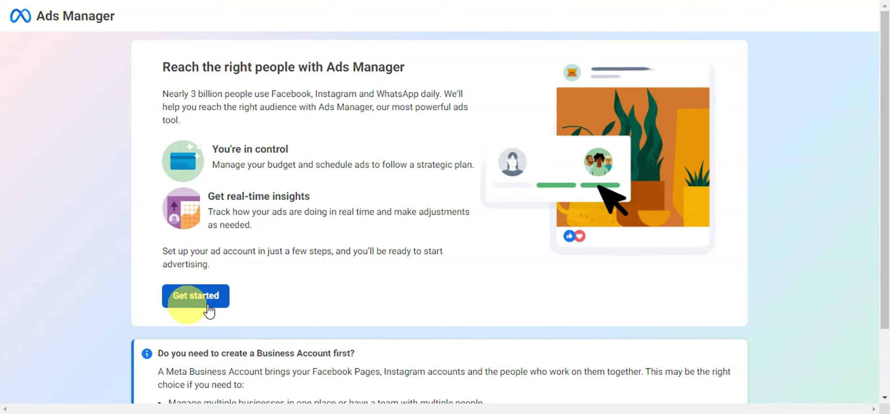
- Set up the ad account with the Pawshop Page and postpone adding a payment method
{"action": "left_click", "coordinate": [194, 297]}
{"action": "scroll", "coordinate": [538, 230], "scroll_direction": "down", "scroll_amount": 2}
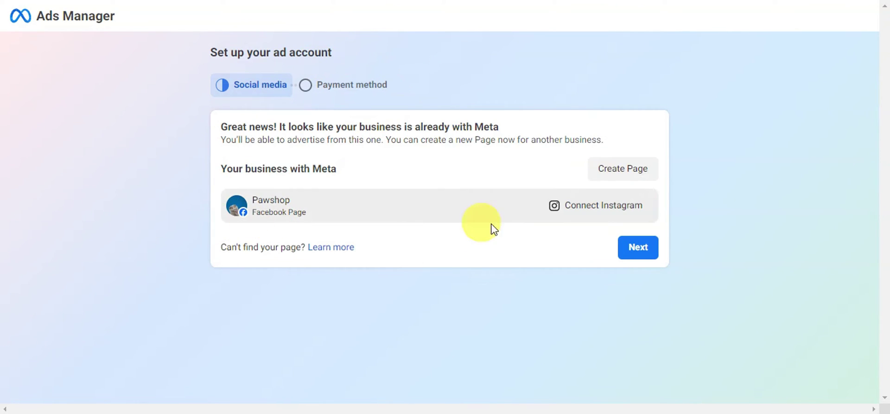
{"action": "left_click", "coordinate": [631, 253]}
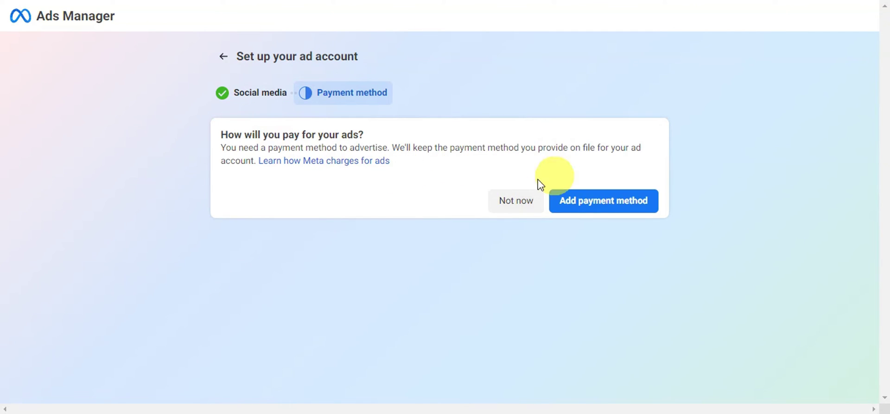
{"action": "left_click", "coordinate": [514, 201]}
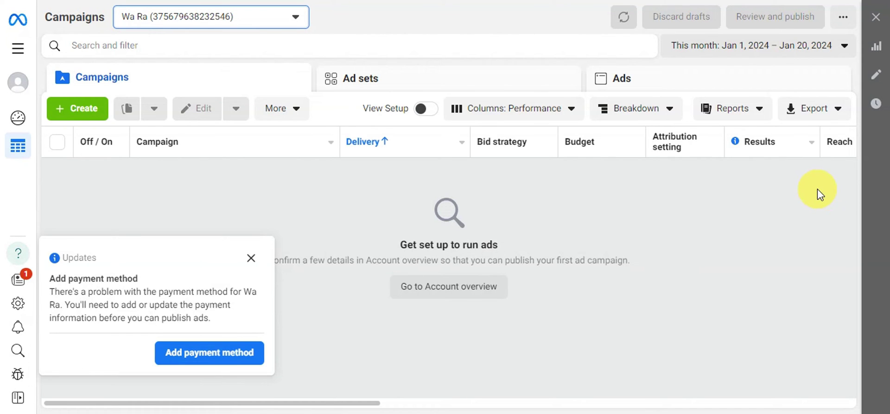
- Open Commerce Manager from the Ads Manager tools and switch to the required personal account to continue
{"action": "left_click", "coordinate": [17, 51]}
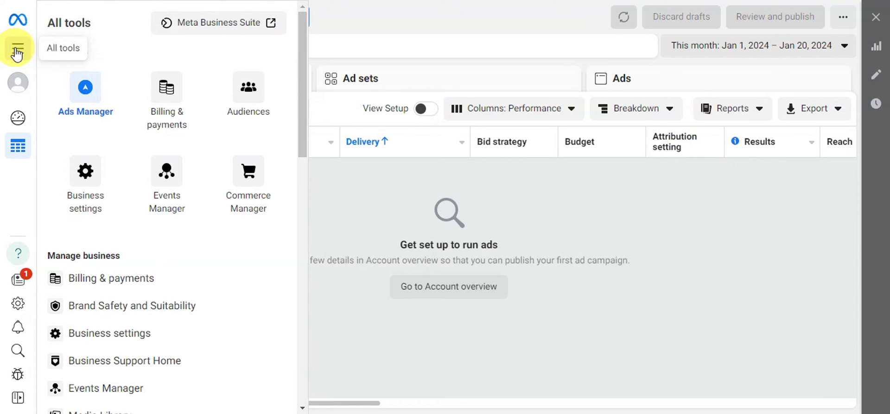
{"action": "left_click", "coordinate": [238, 170]}
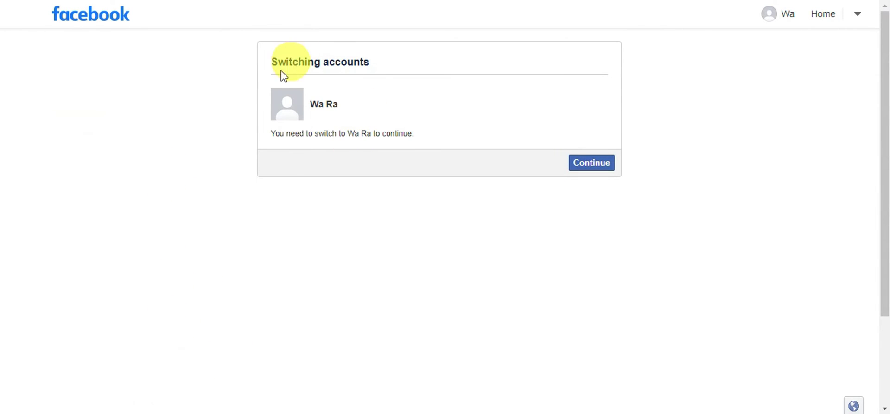
{"action": "left_click", "coordinate": [596, 166]}
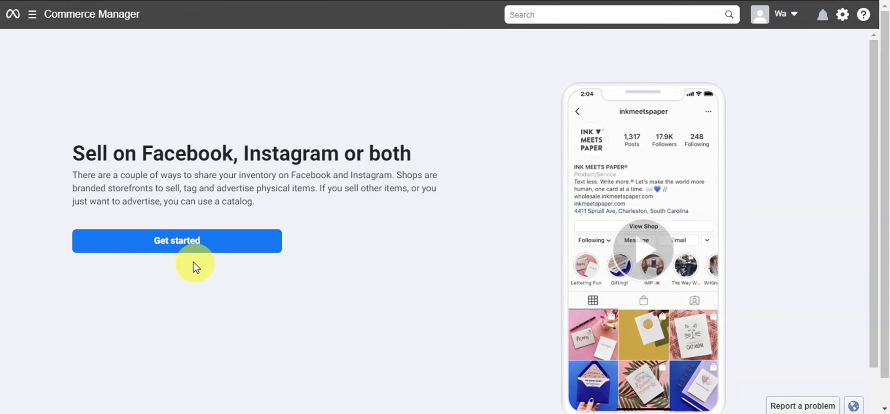
- Try to create a shop in Commerce Manager and return to its start page
{"action": "left_click", "coordinate": [144, 249]}
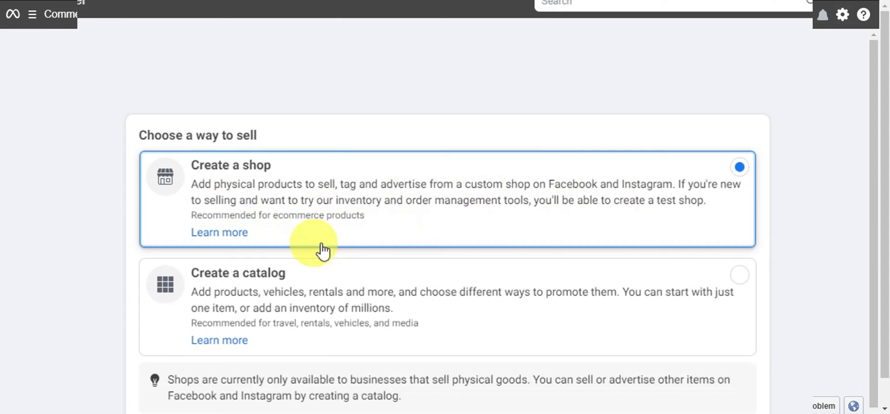
{"action": "left_click", "coordinate": [700, 413]}
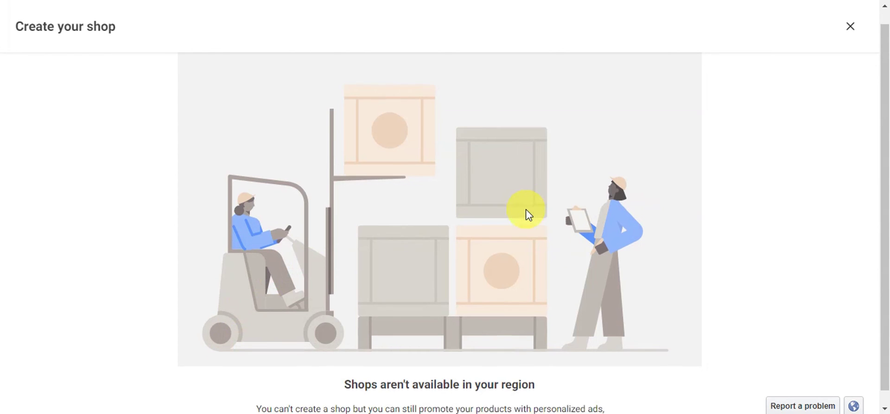
{"action": "left_click", "coordinate": [17, 0]}
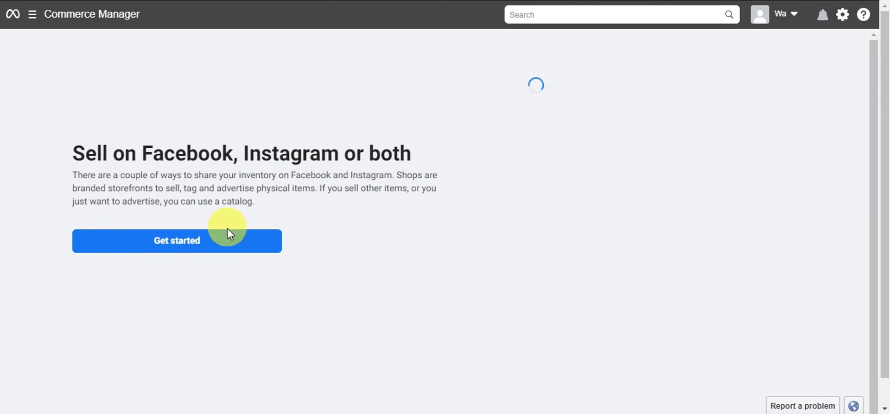
- Choose creating a catalog as the way to sell and start its setup
{"action": "left_click", "coordinate": [218, 255]}
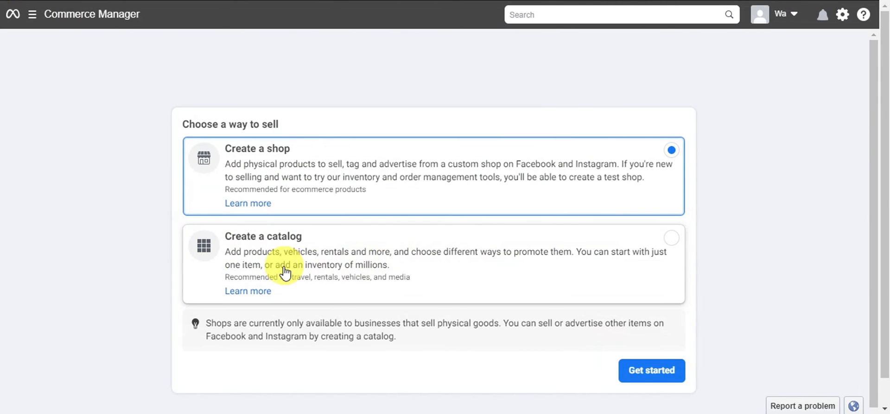
{"action": "left_click", "coordinate": [380, 282]}
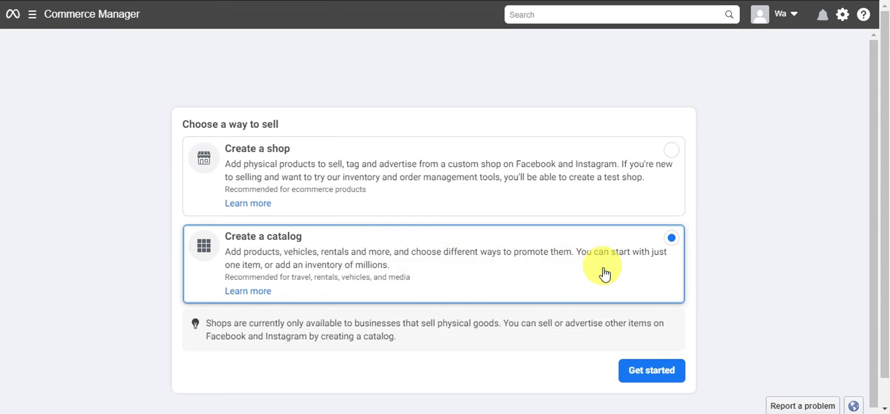
{"action": "left_click", "coordinate": [664, 373]}
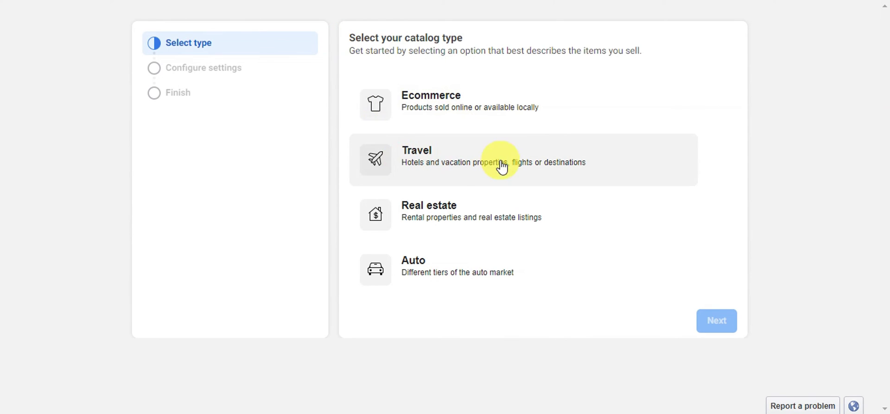
- Set the catalog type to Ecommerce with online products and review the upload method settings
{"action": "left_click", "coordinate": [428, 119]}
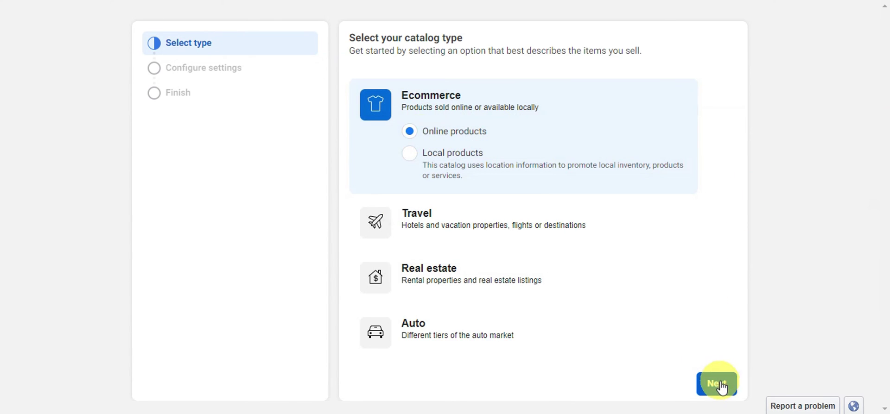
{"action": "left_click", "coordinate": [717, 383]}
{"action": "scroll", "coordinate": [441, 133], "scroll_direction": "down", "scroll_amount": 1}
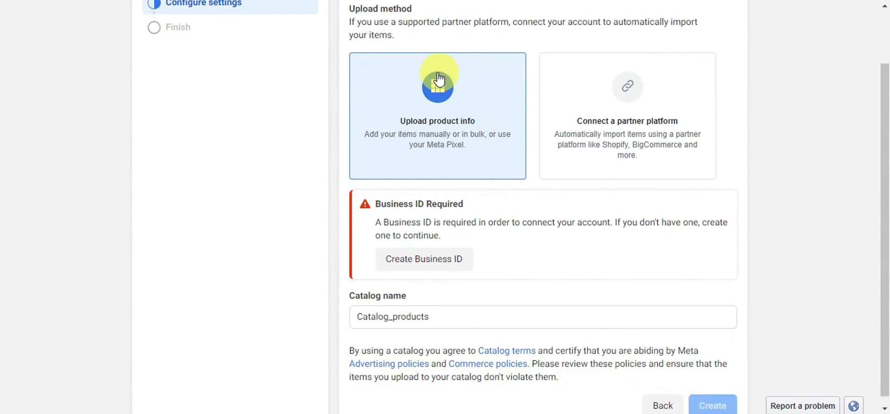
{"action": "scroll", "coordinate": [421, 113], "scroll_direction": "up", "scroll_amount": 1}
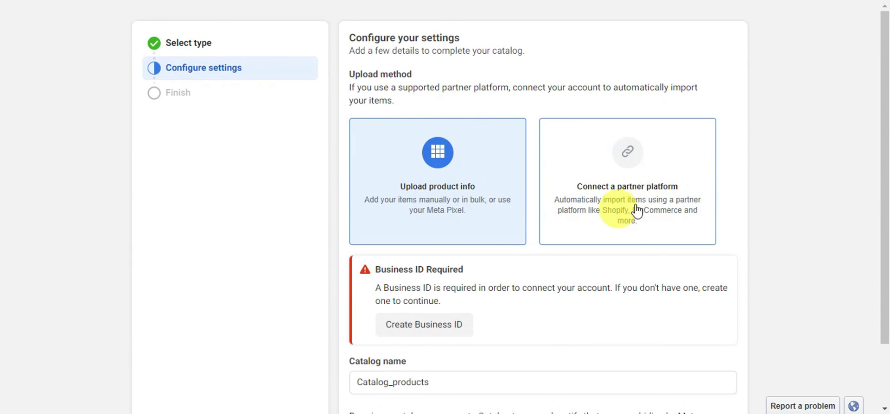
{"action": "scroll", "coordinate": [636, 168], "scroll_direction": "down", "scroll_amount": 1}
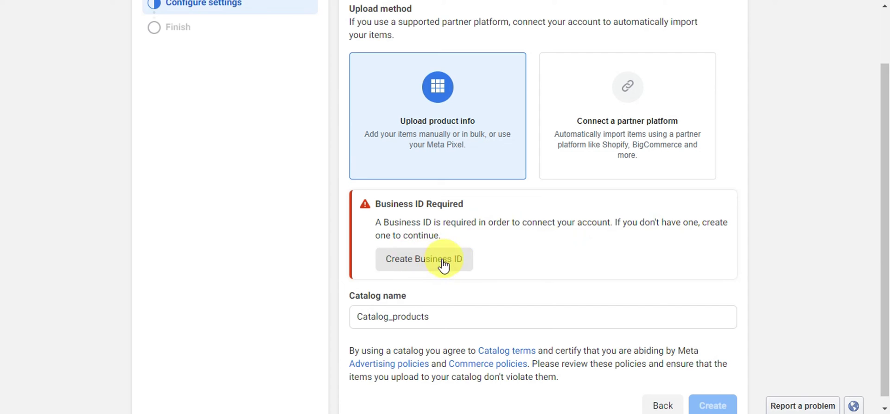
{"action": "scroll", "coordinate": [642, 265], "scroll_direction": "down", "scroll_amount": 1}
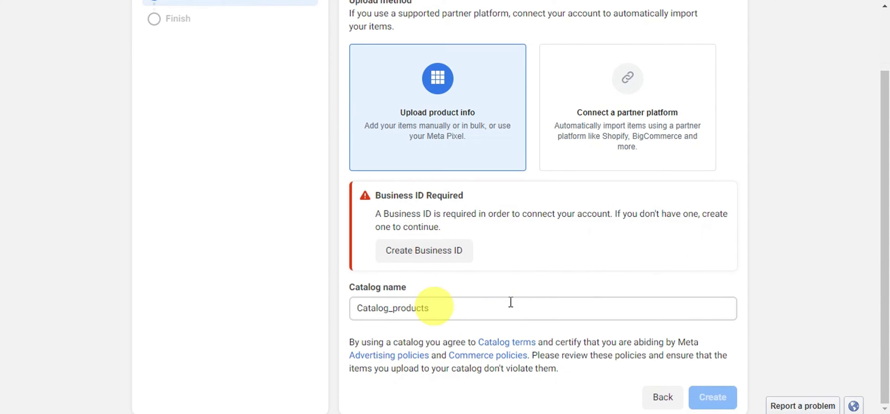
- Create the required Business ID with the business name, the owner's full name and the business email
{"action": "left_click", "coordinate": [431, 252]}
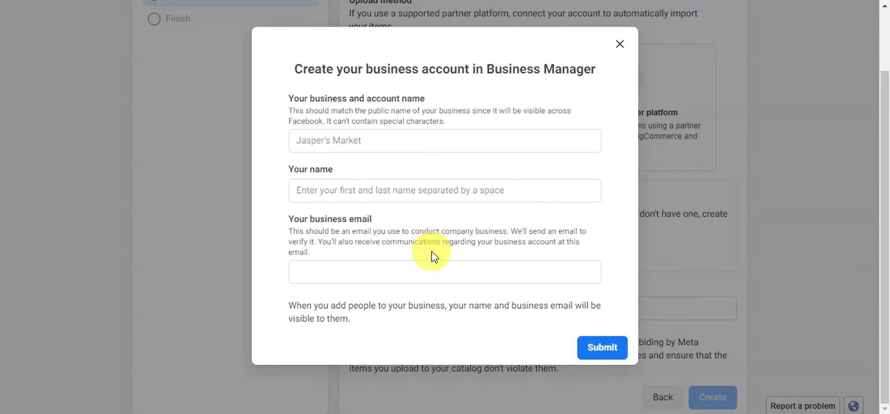
{"action": "left_click", "coordinate": [347, 145]}
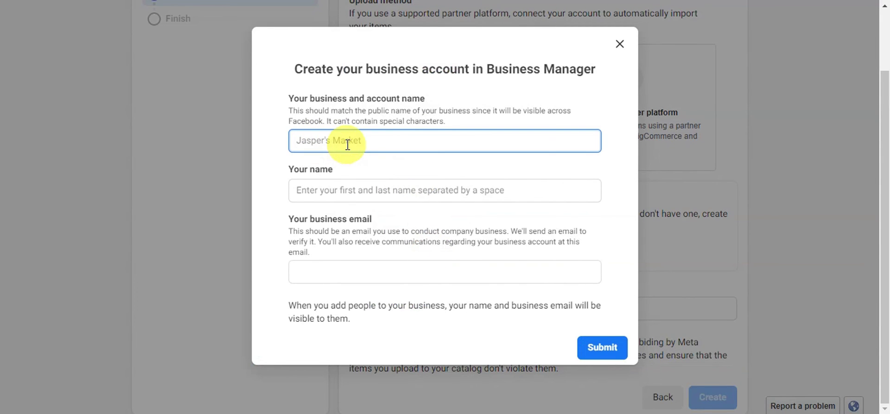
{"action": "left_click", "coordinate": [357, 190]}
{"action": "left_click", "coordinate": [602, 335]}
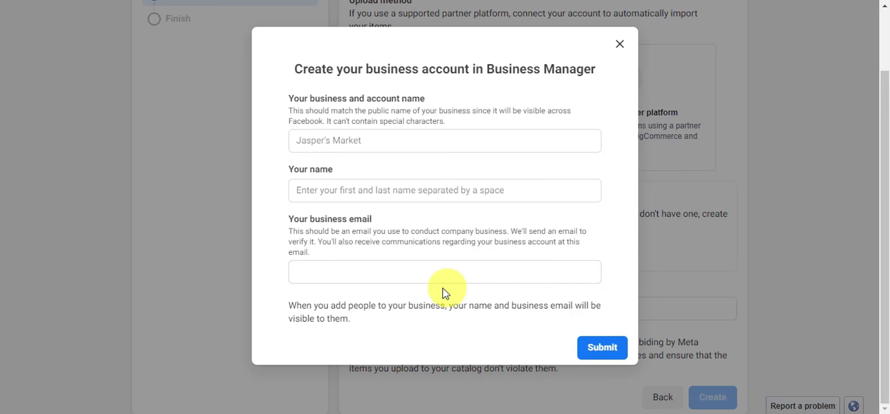
{"action": "left_click", "coordinate": [601, 348]}
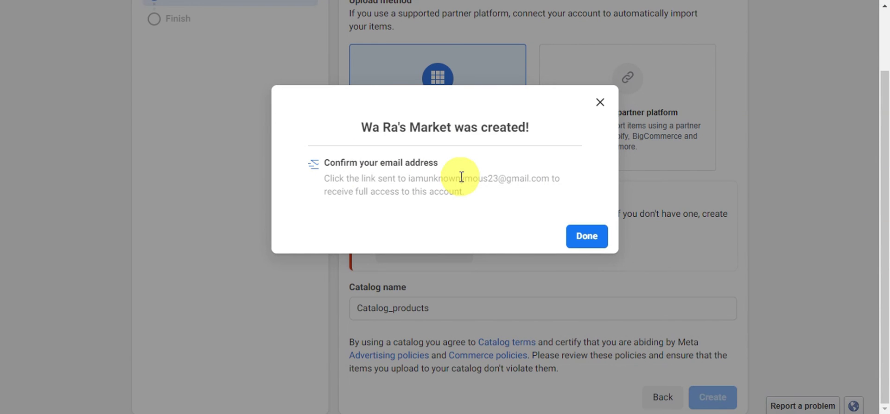
{"action": "left_click", "coordinate": [576, 237]}
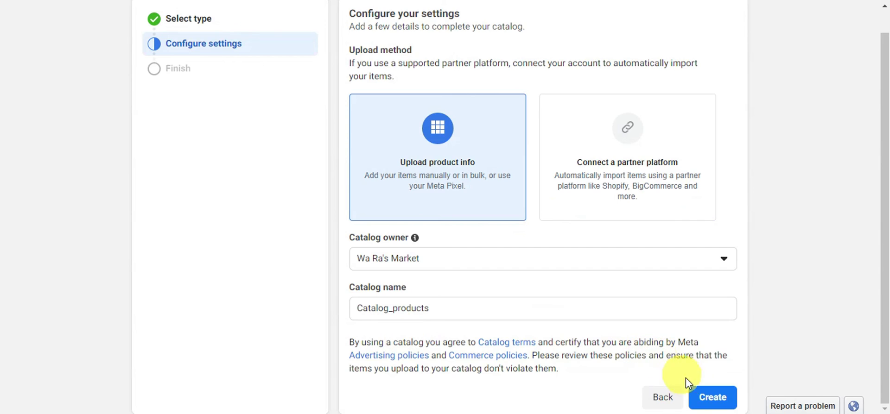
- Create the Catalog_products catalog with the Upload product info method and open its item list
{"action": "left_click", "coordinate": [705, 401]}
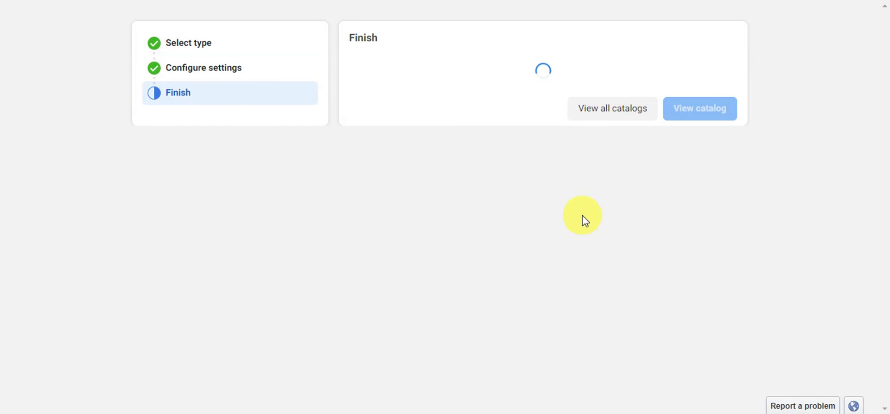
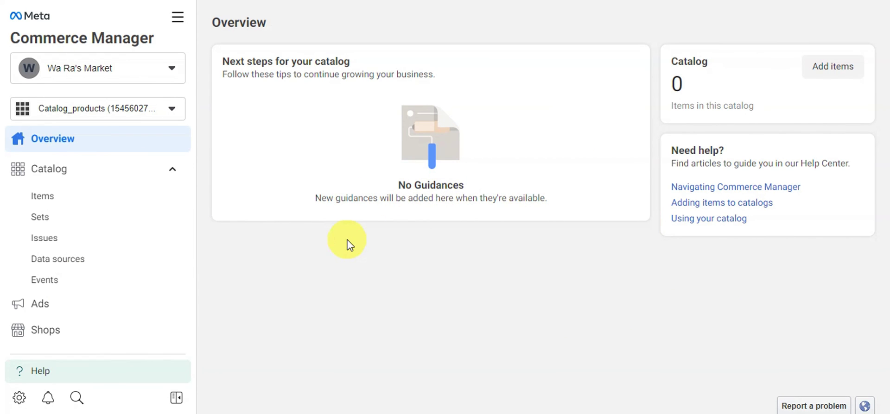
{"action": "left_click", "coordinate": [34, 200]}
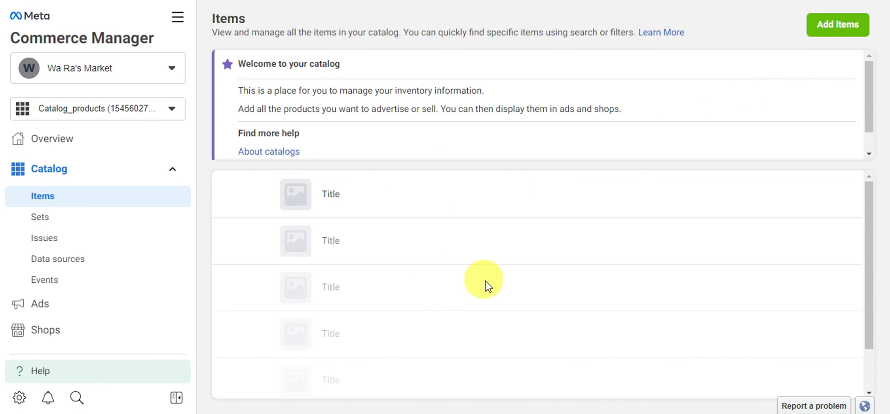
{"action": "scroll", "coordinate": [622, 214], "scroll_direction": "down", "scroll_amount": 2}
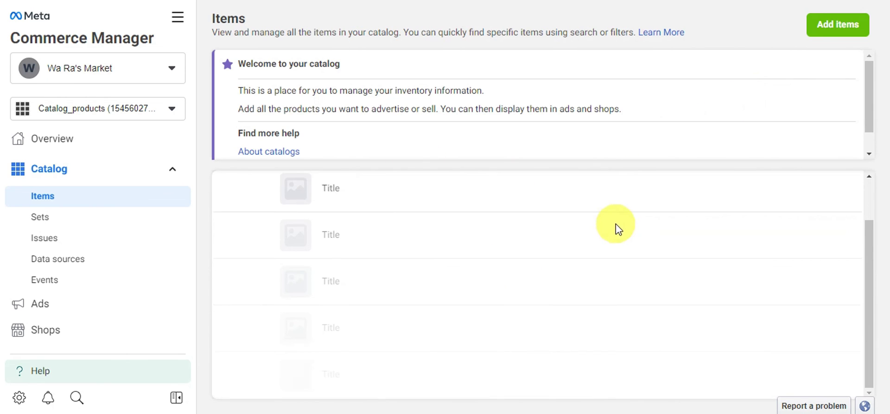
{"action": "scroll", "coordinate": [580, 241], "scroll_direction": "up", "scroll_amount": 2}
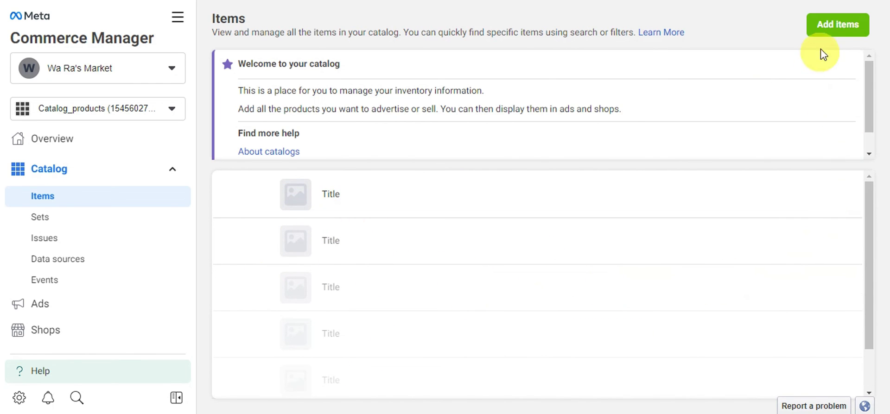
- Start adding items to the catalog with the Manual option
{"action": "left_click", "coordinate": [825, 35]}
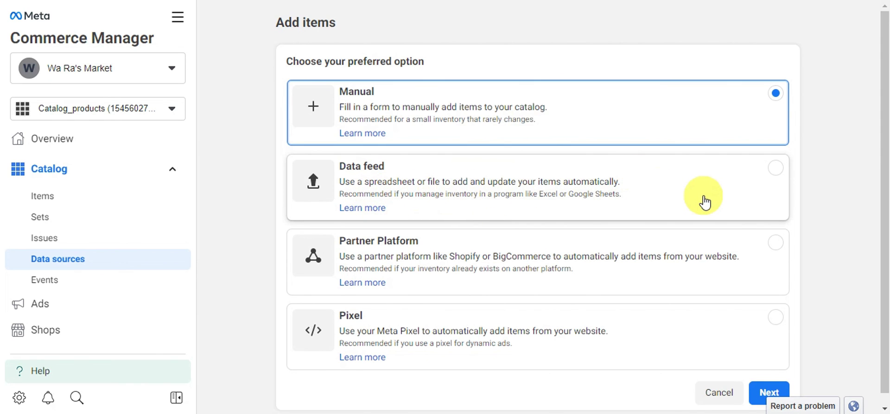
{"action": "scroll", "coordinate": [705, 202], "scroll_direction": "down", "scroll_amount": 1}
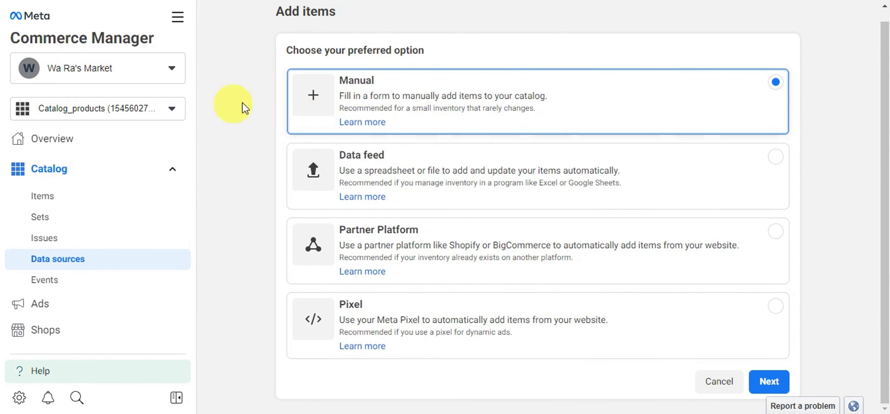
{"action": "left_click", "coordinate": [774, 388]}
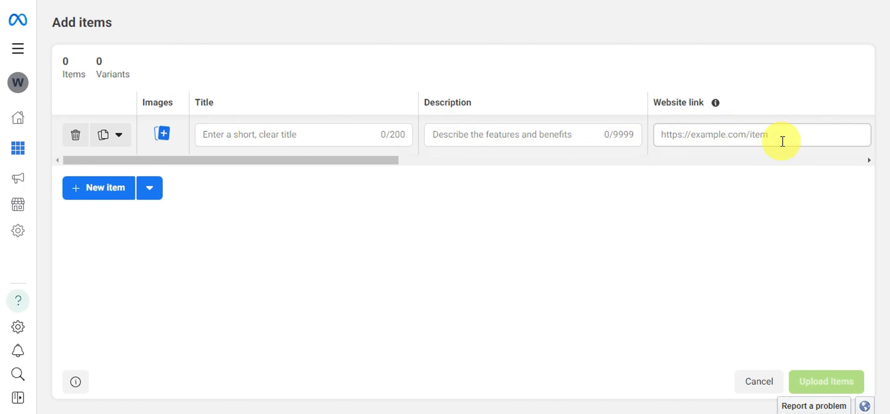
- Add three blank item rows to the item form and delete them, leaving a single row
{"action": "left_click", "coordinate": [105, 197]}
{"action": "left_click", "coordinate": [111, 236]}
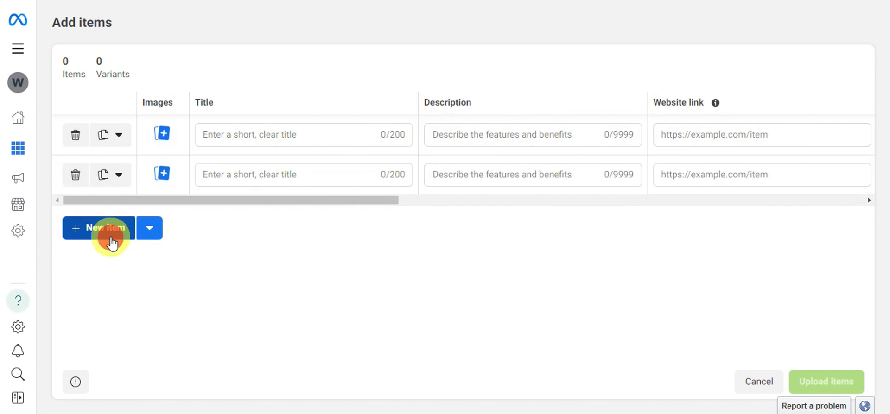
{"action": "left_click", "coordinate": [107, 268]}
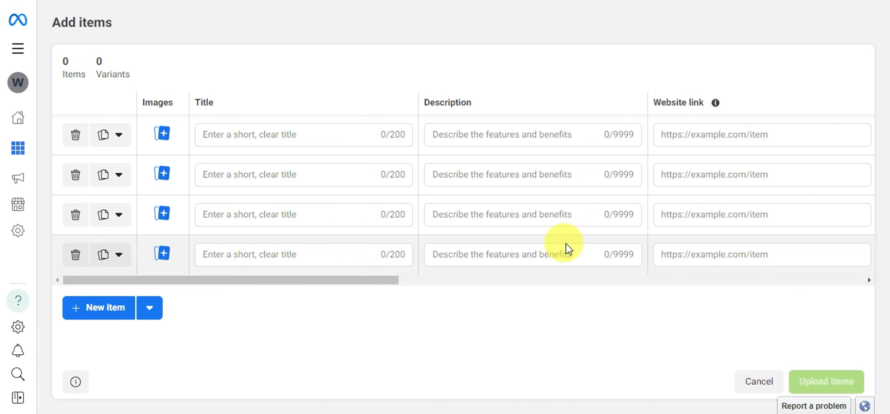
{"action": "left_click", "coordinate": [76, 254]}
{"action": "left_click", "coordinate": [75, 215]}
{"action": "left_click", "coordinate": [75, 175]}
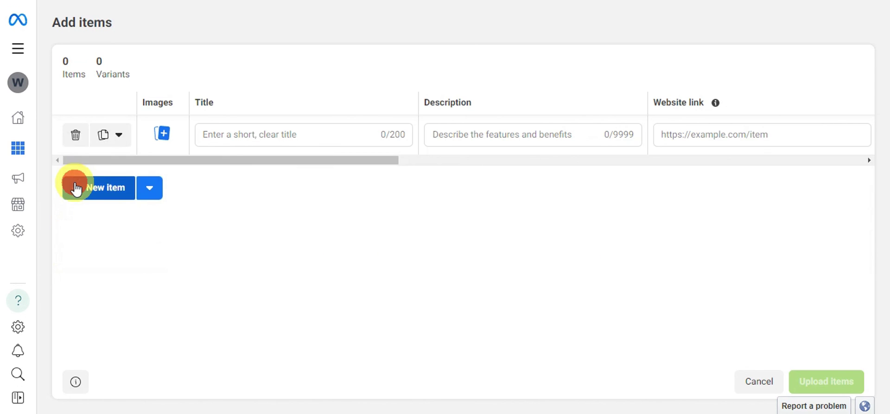